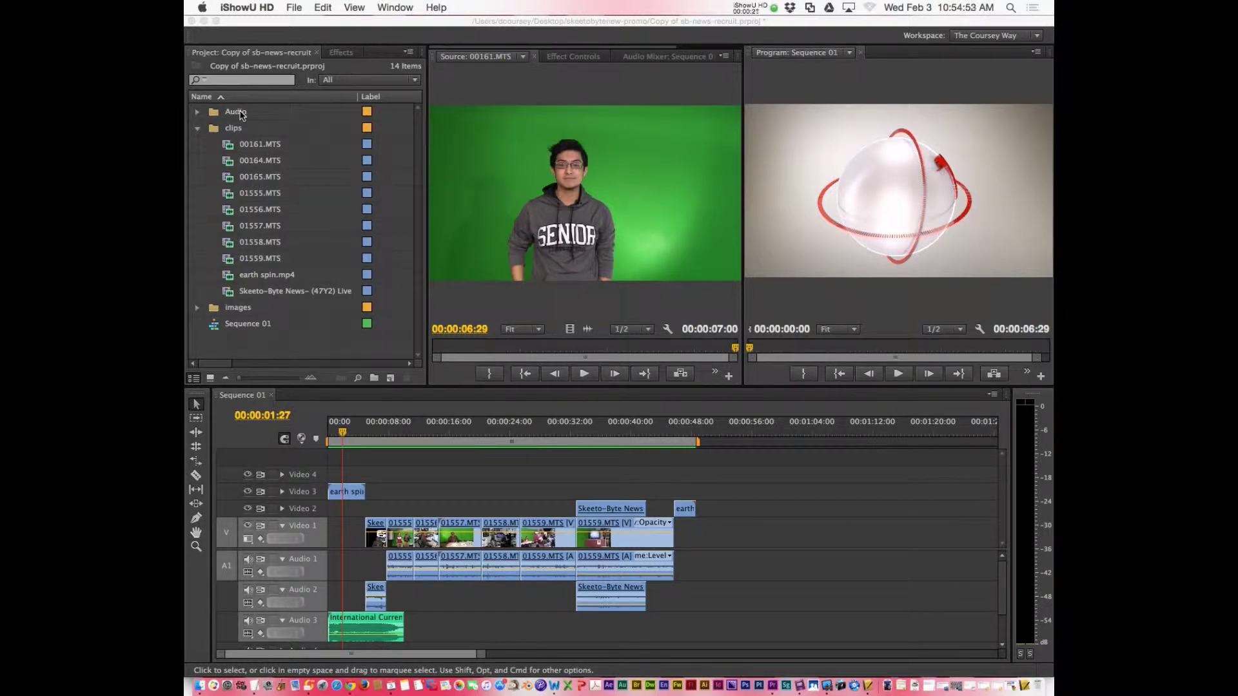
Step: Load the green-screen clip 00161.MTS from the Project panel into the Source monitor
left_click(252, 150)
left_click_drag(226, 147, 576, 187)
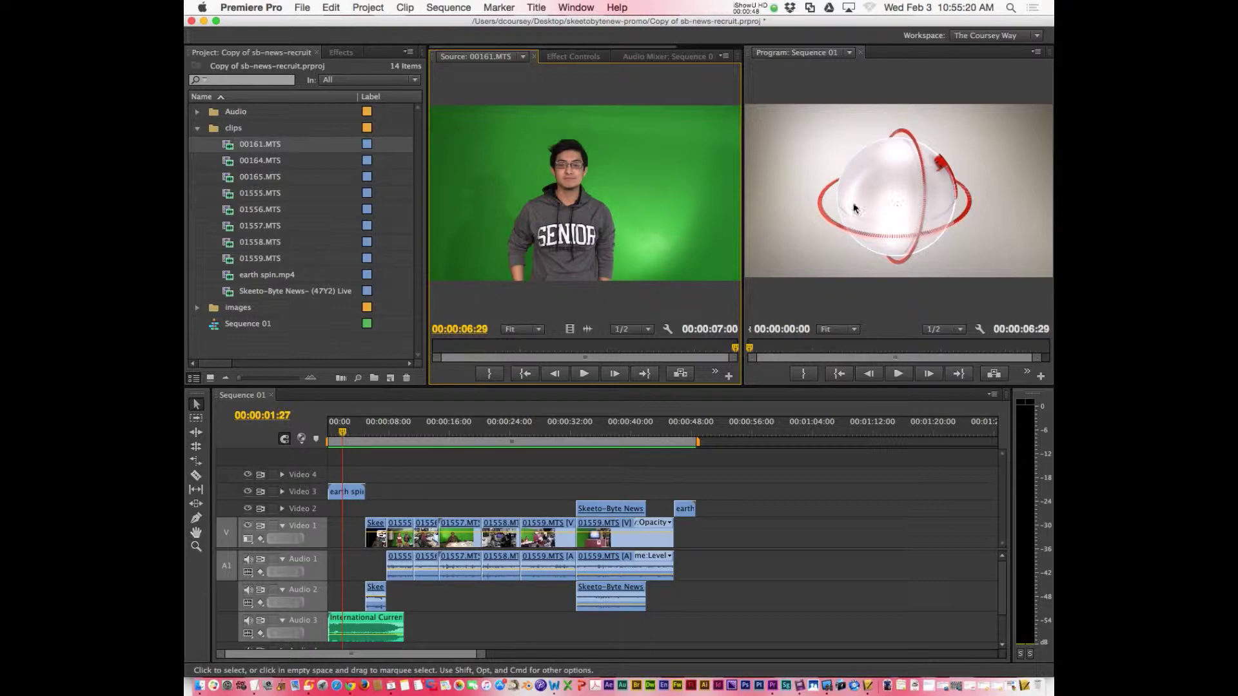
Step: Place 00161.MTS on Video 4 at 00:00, then play and scrub the sequence to check it
left_click_drag(229, 147, 328, 477)
left_click(332, 438)
key("space")
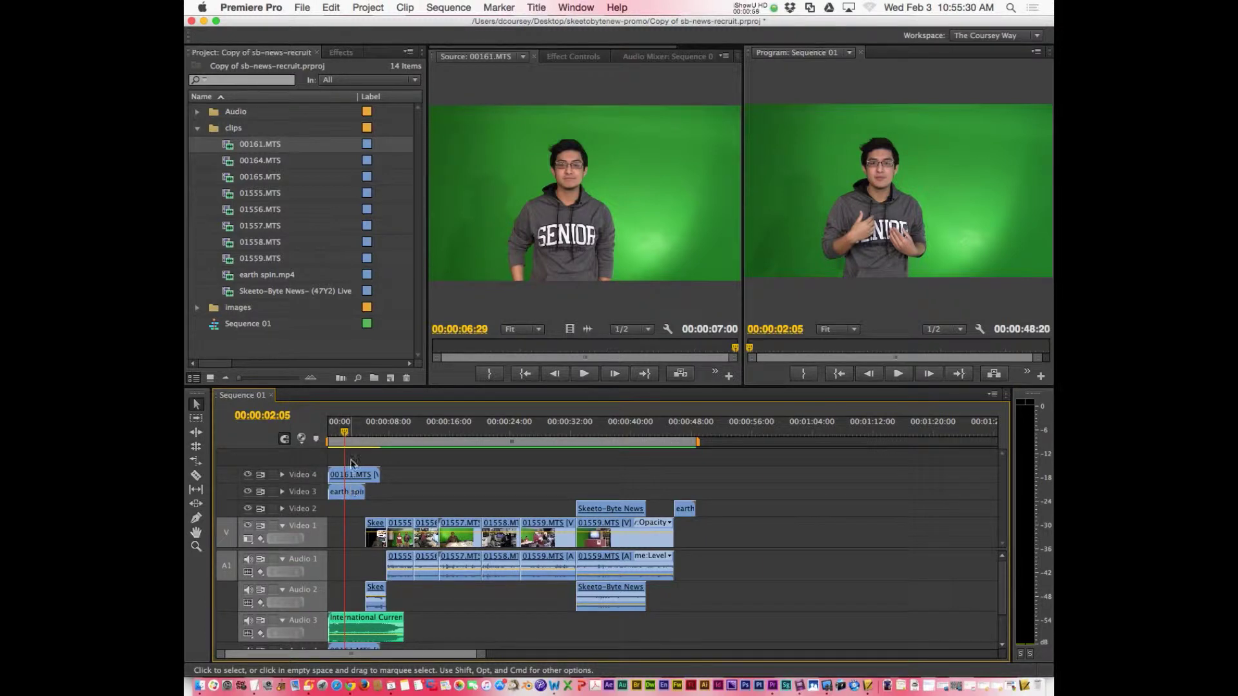
left_click_drag(345, 432, 338, 432)
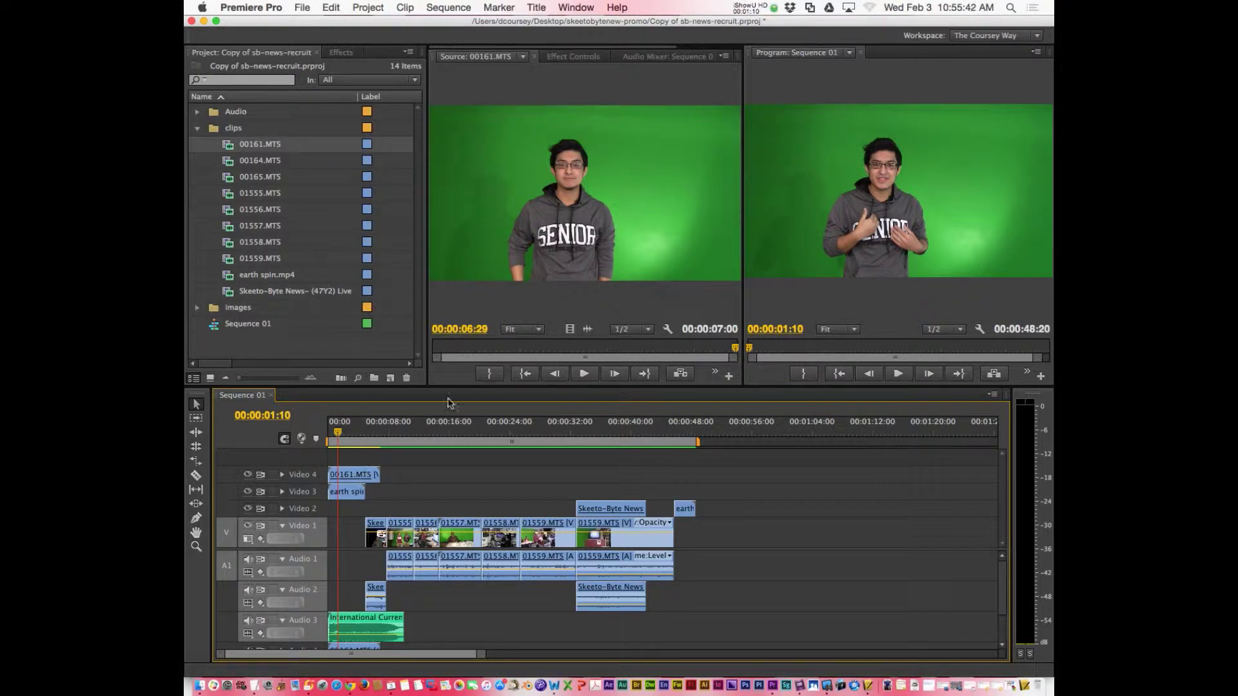
left_click_drag(340, 433, 346, 433)
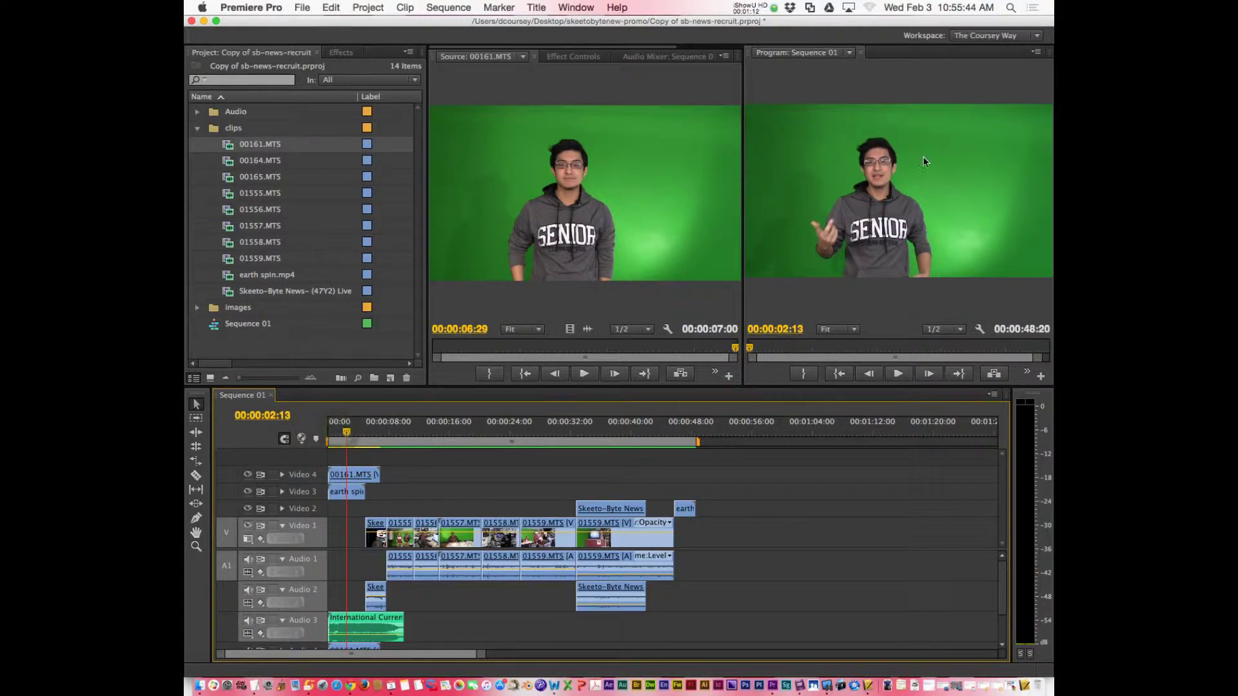
left_click(573, 57)
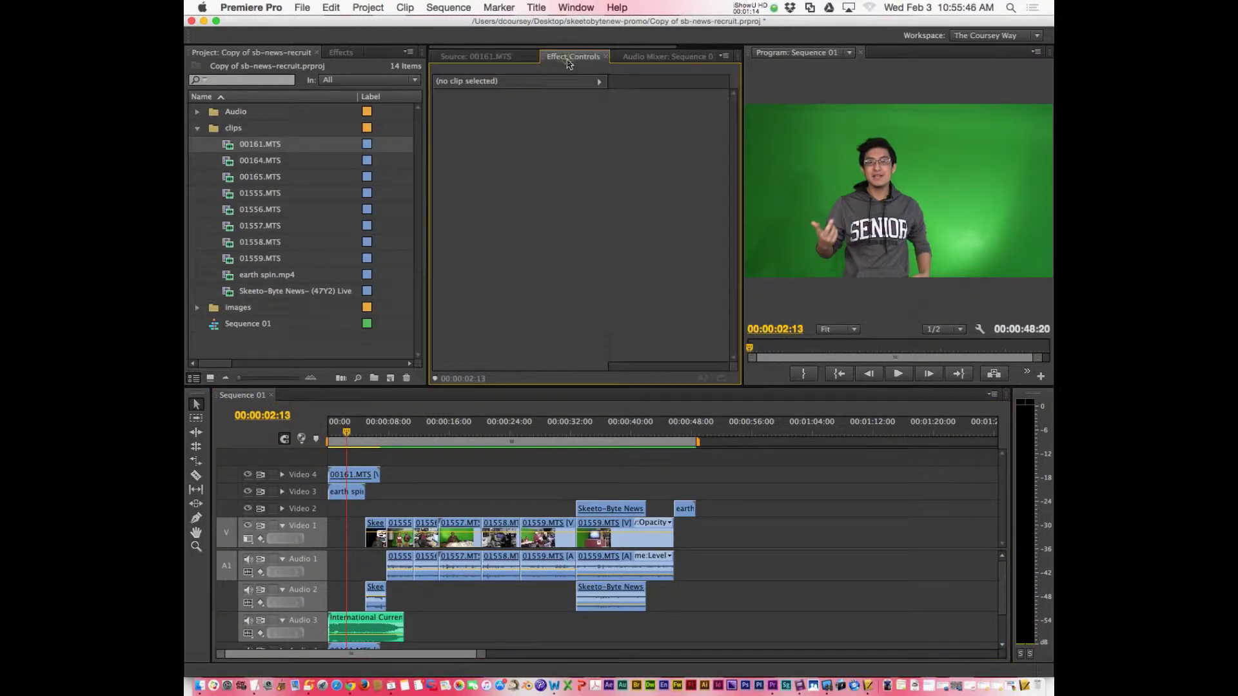
Step: Apply the Transform > Crop effect to the 00161.MTS clip on Video 4
double_click(356, 475)
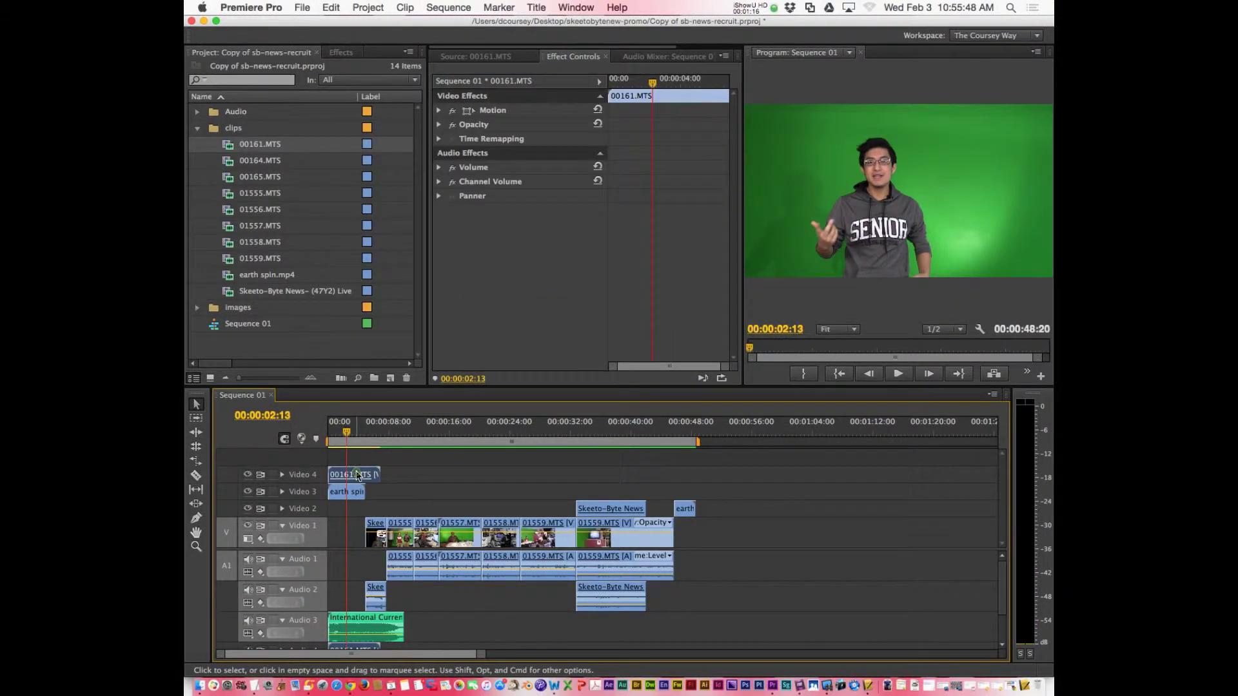
left_click(674, 56)
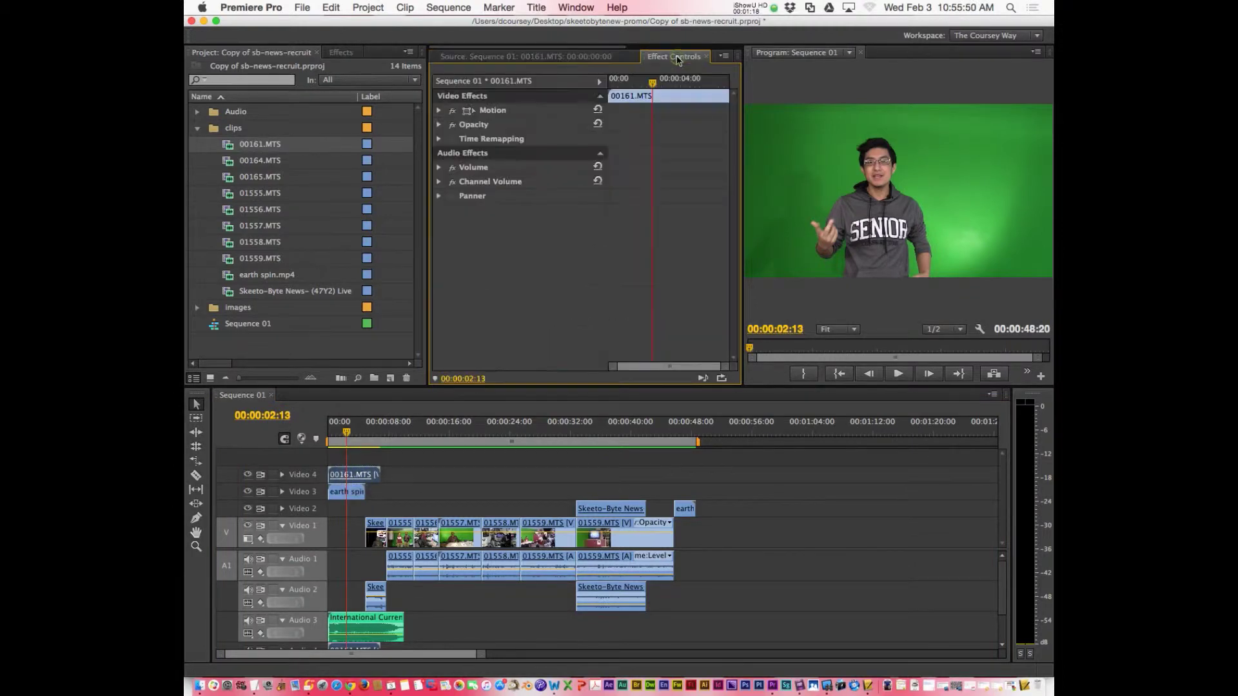
left_click(340, 55)
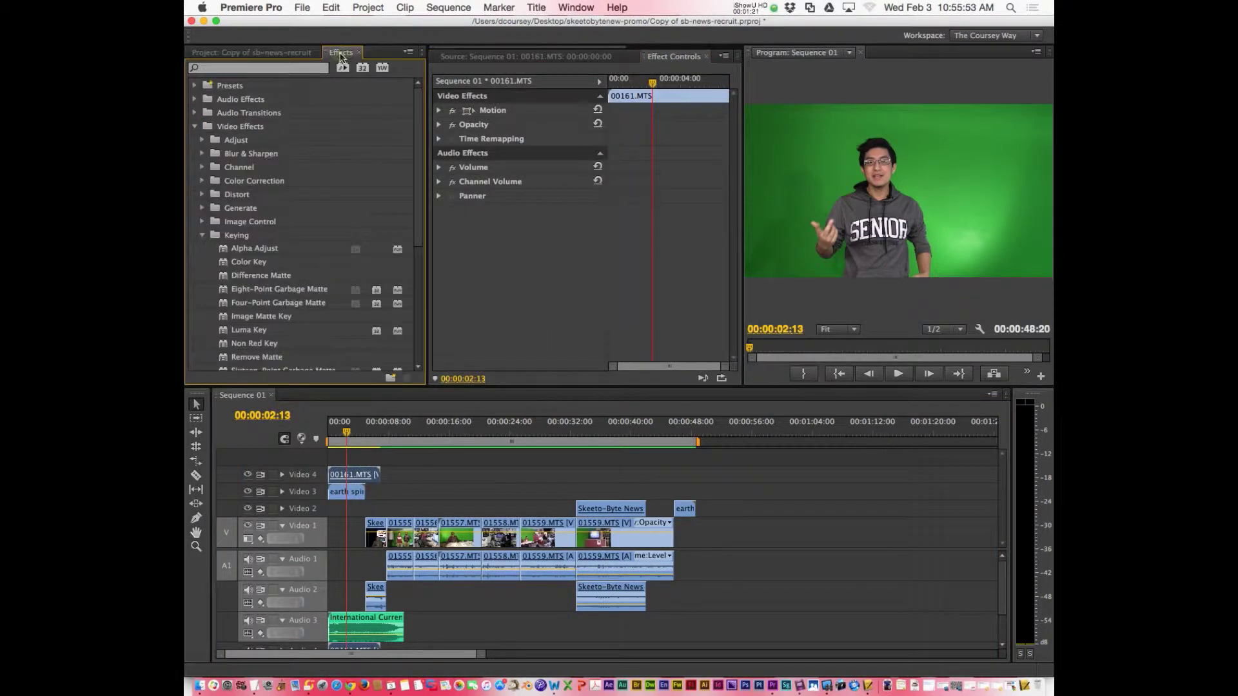
left_click(203, 237)
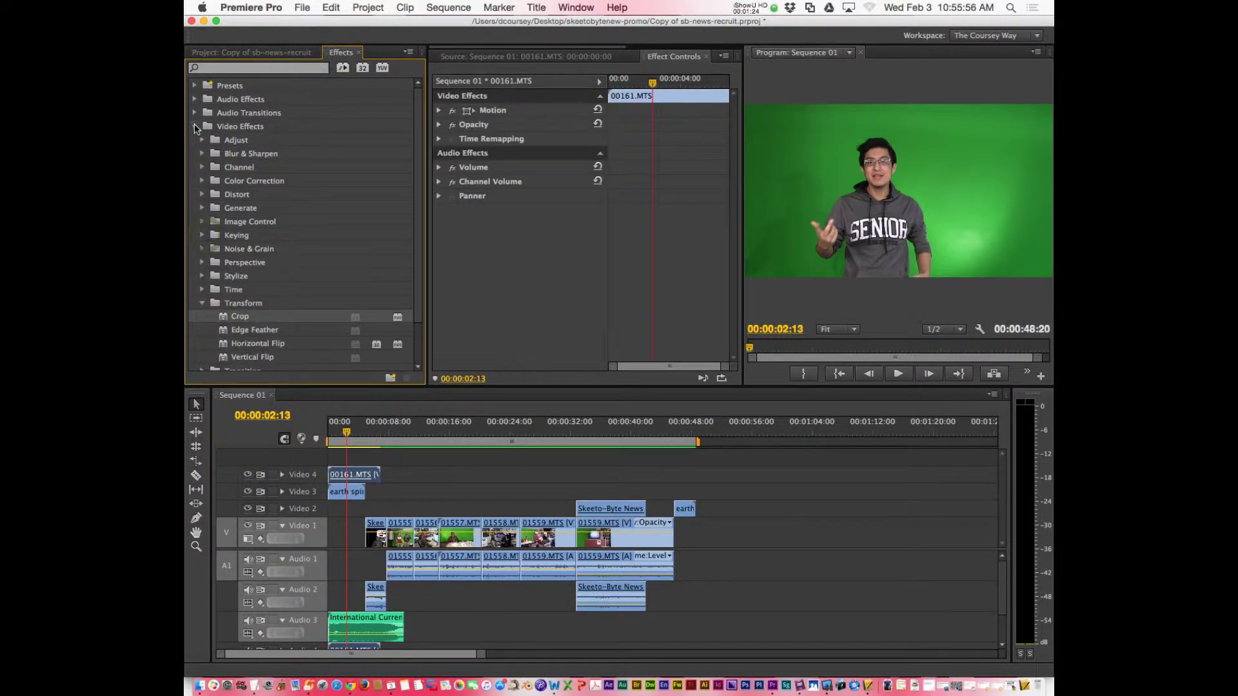
left_click(195, 127)
left_click(195, 127)
left_click_drag(224, 319, 526, 267)
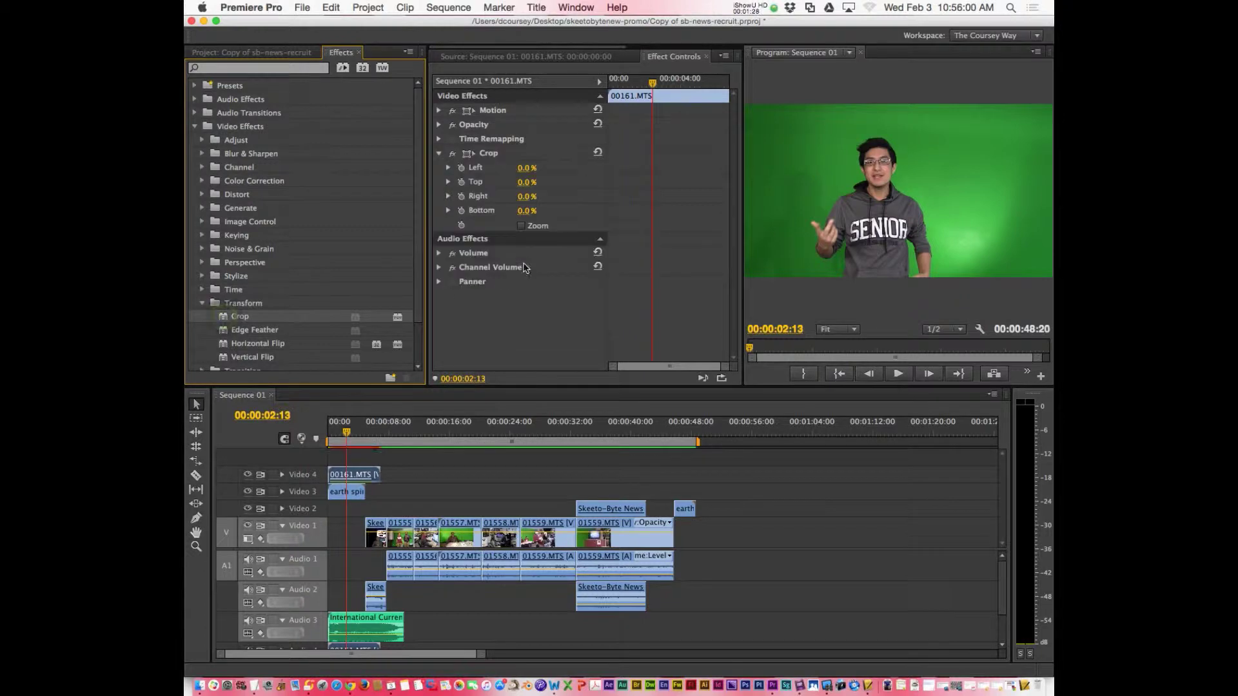
Step: Apply the Keying > Ultra Key effect to 00161.MTS
left_click(202, 303)
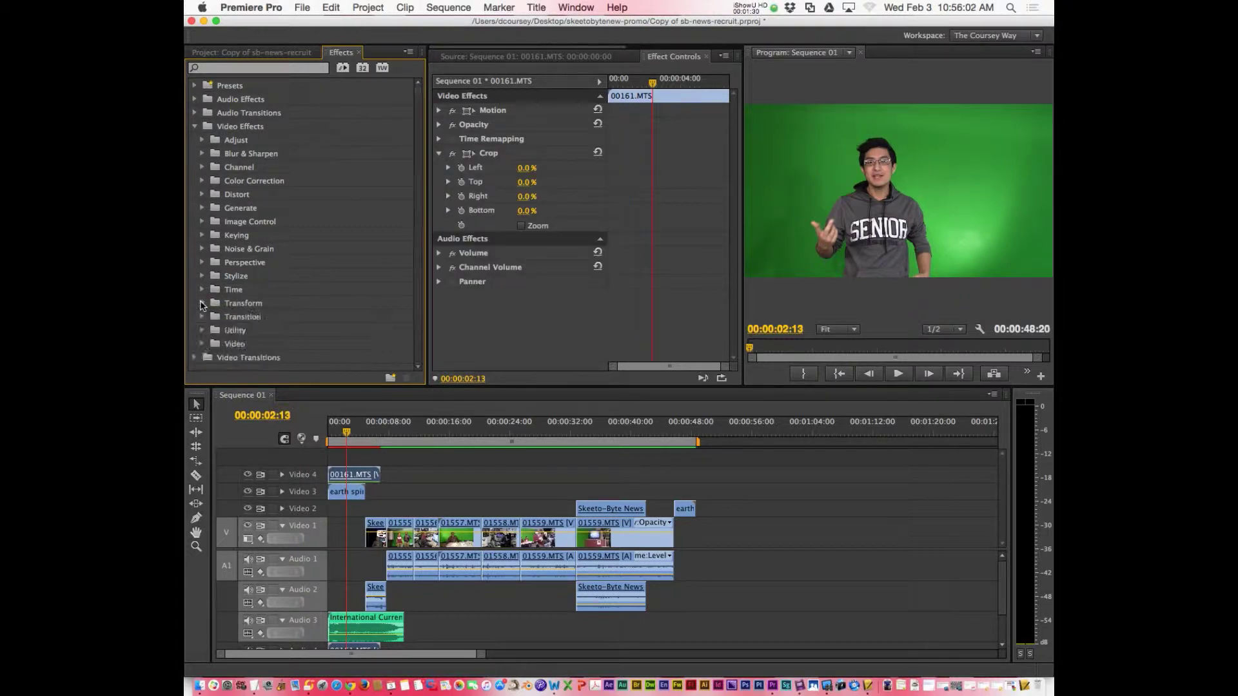
left_click(204, 236)
scroll(235, 274, "down", 3)
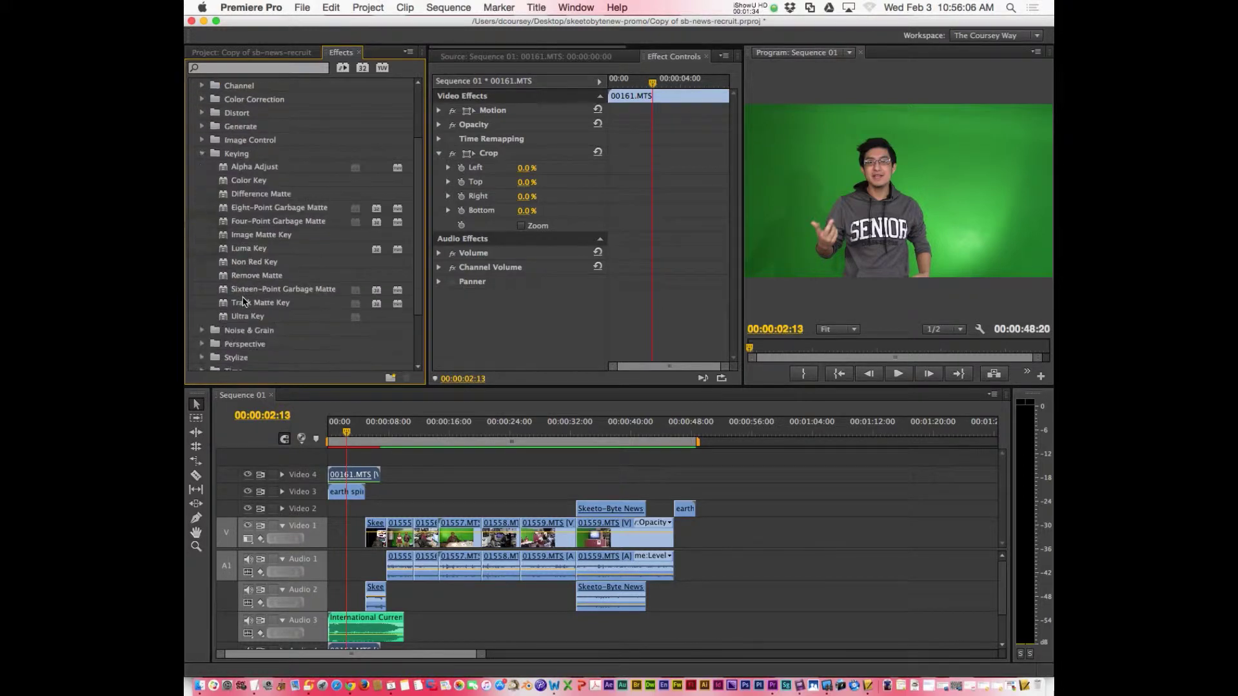
left_click_drag(242, 316, 554, 316)
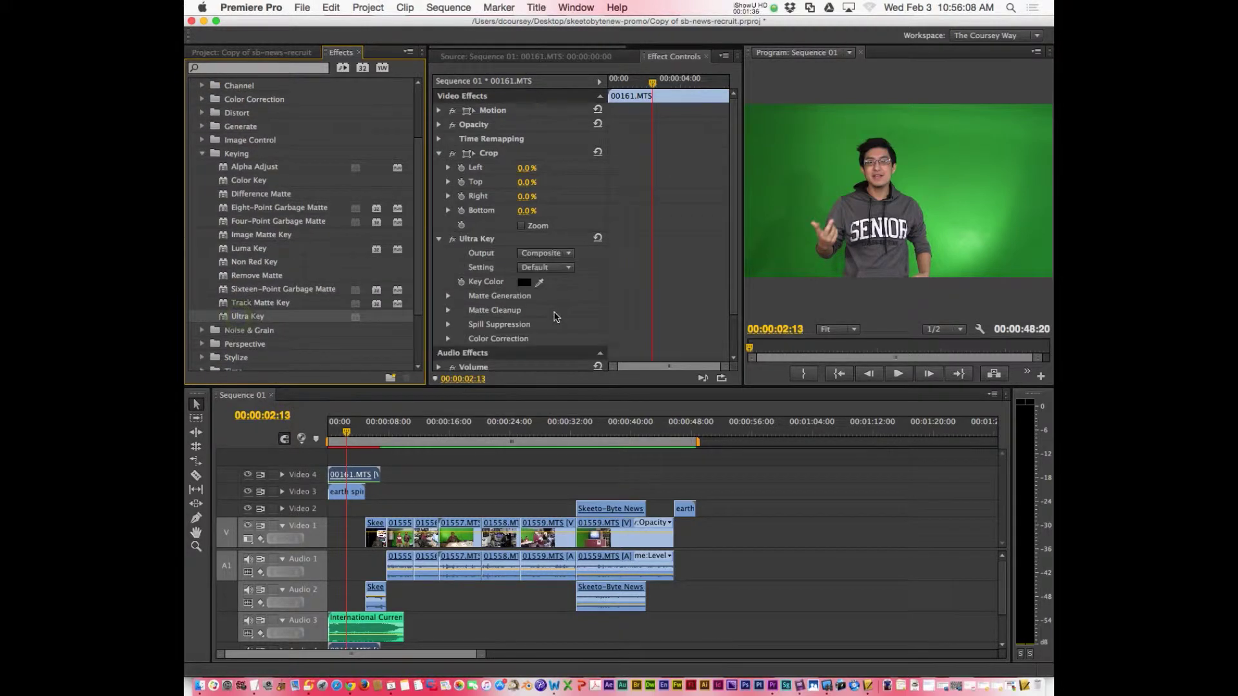
left_click(439, 239)
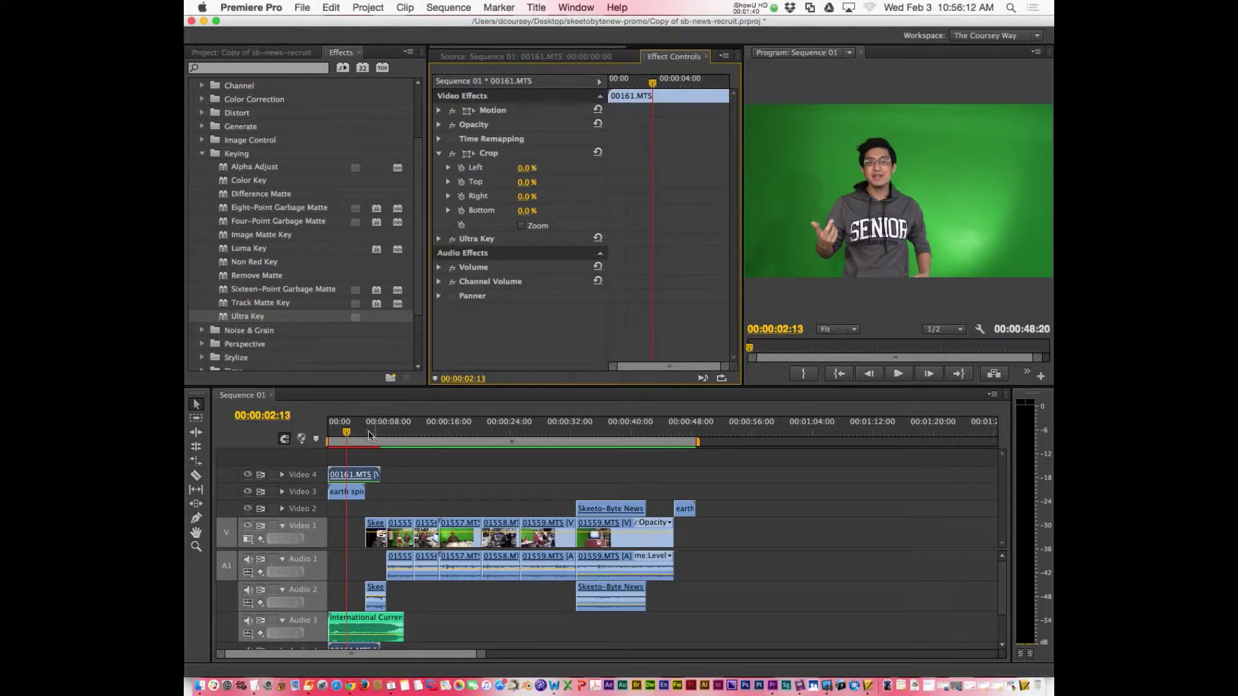
Step: Rough-crop the clip to about 10% left and 29% right, checking frames in the Program monitor
left_click_drag(527, 170, 579, 170)
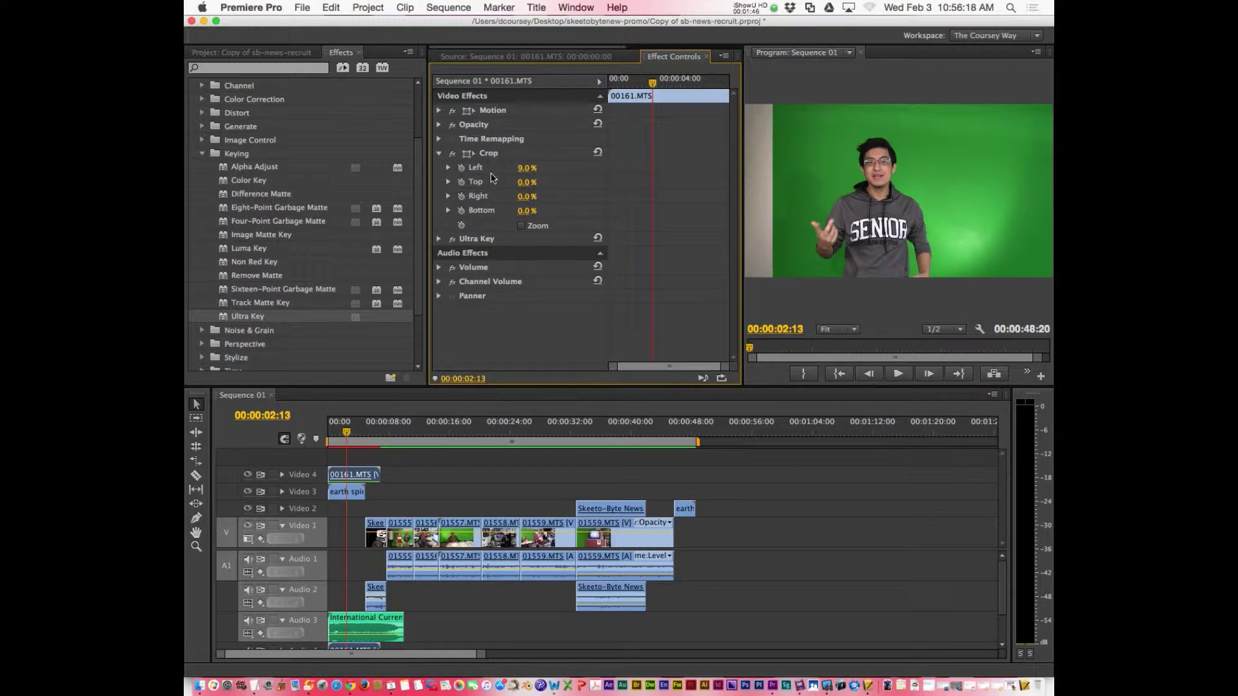
left_click_drag(539, 196, 726, 196)
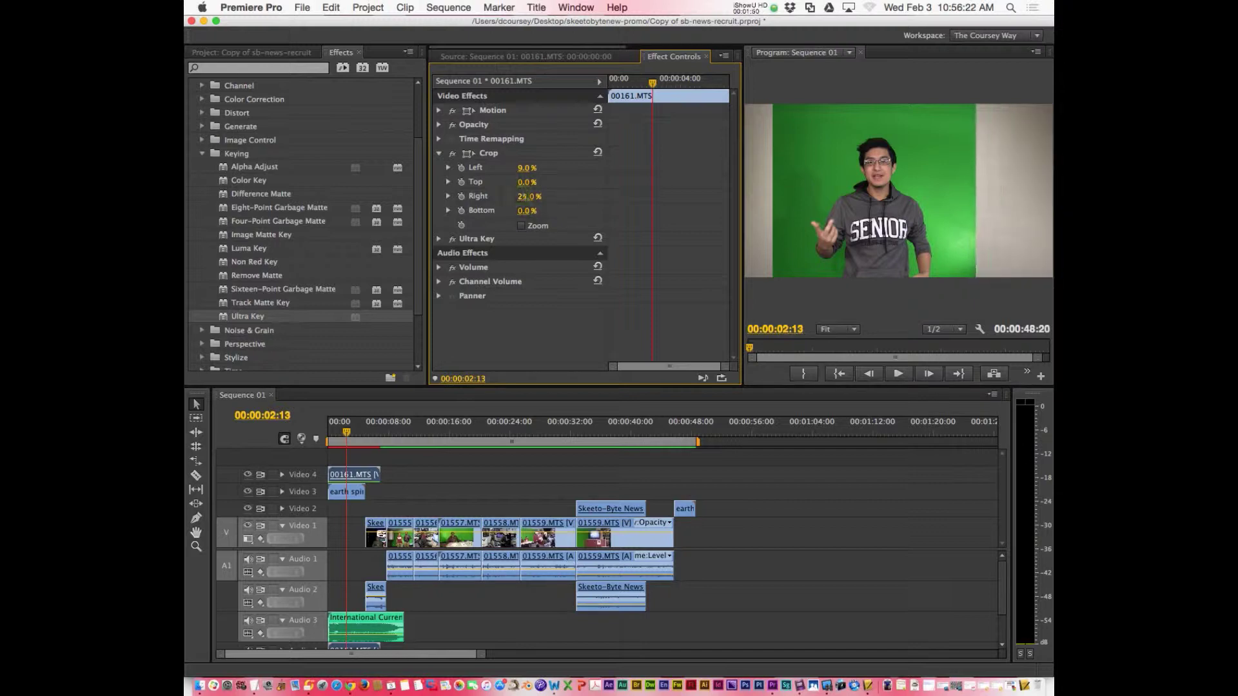
mouse_move(345, 436)
left_mouse_down()
mouse_move(334, 435)
mouse_move(365, 433)
left_mouse_up()
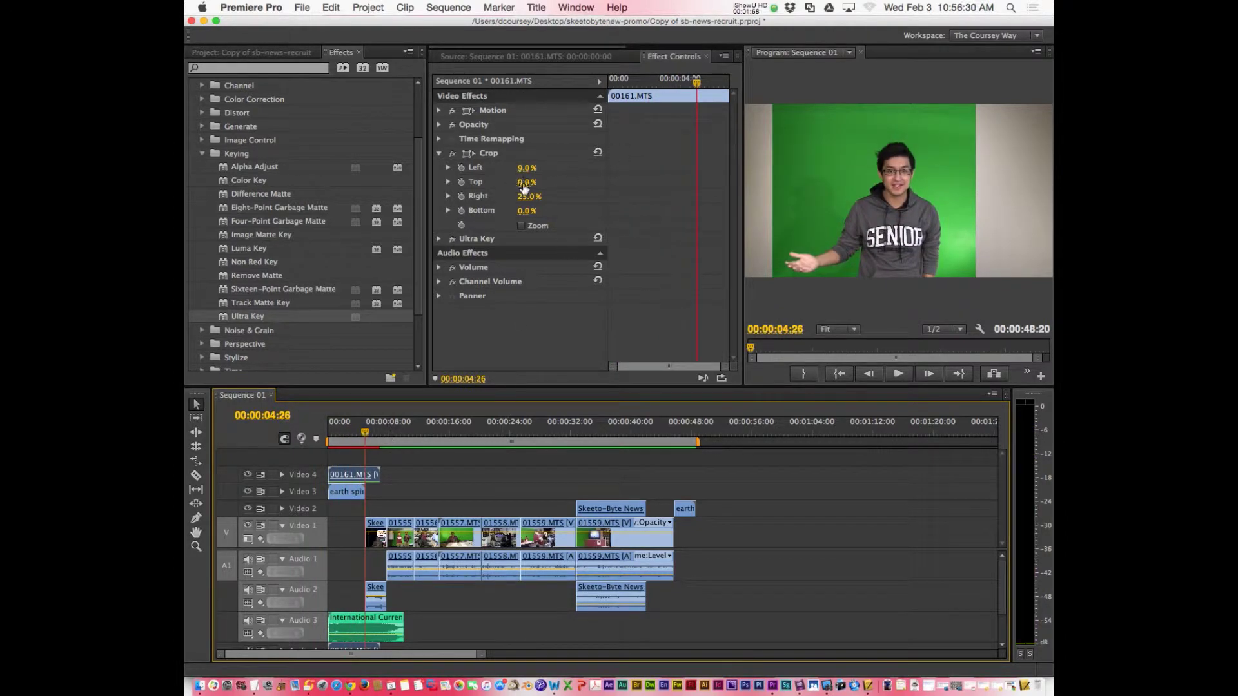
left_click_drag(526, 168, 533, 168)
left_click(370, 430)
left_click_drag(371, 428, 362, 431)
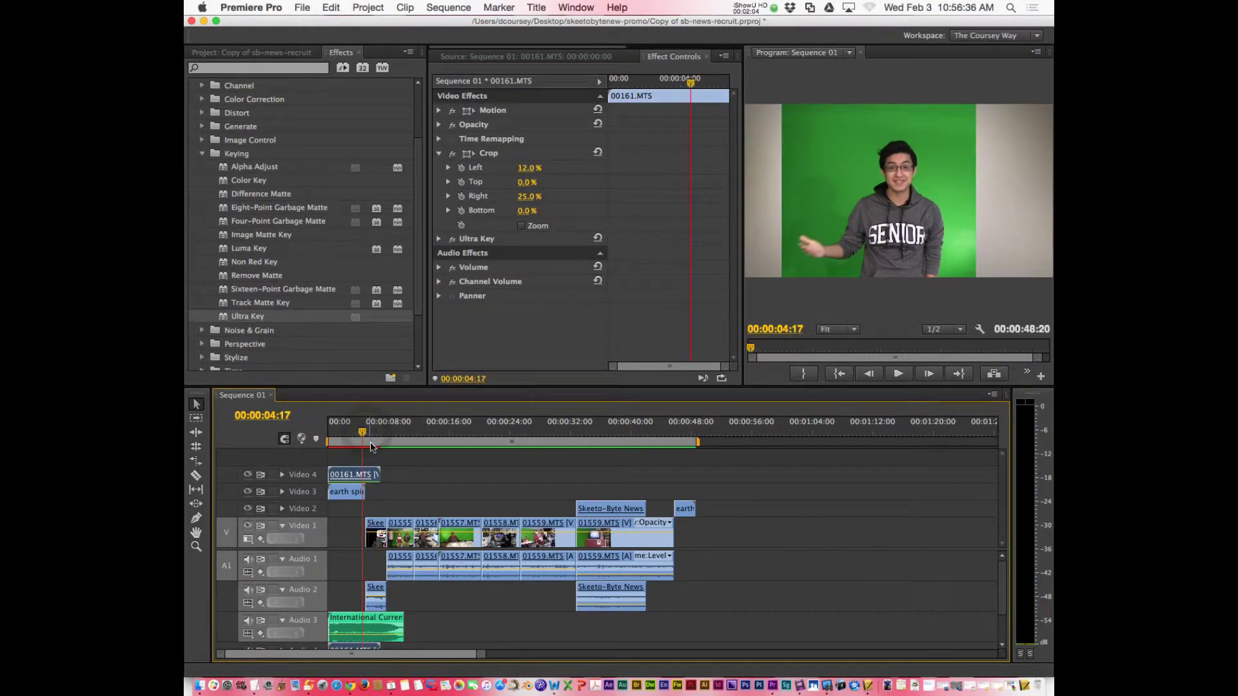
mouse_move(530, 168)
left_mouse_down()
mouse_move(548, 168)
mouse_move(534, 169)
left_mouse_up()
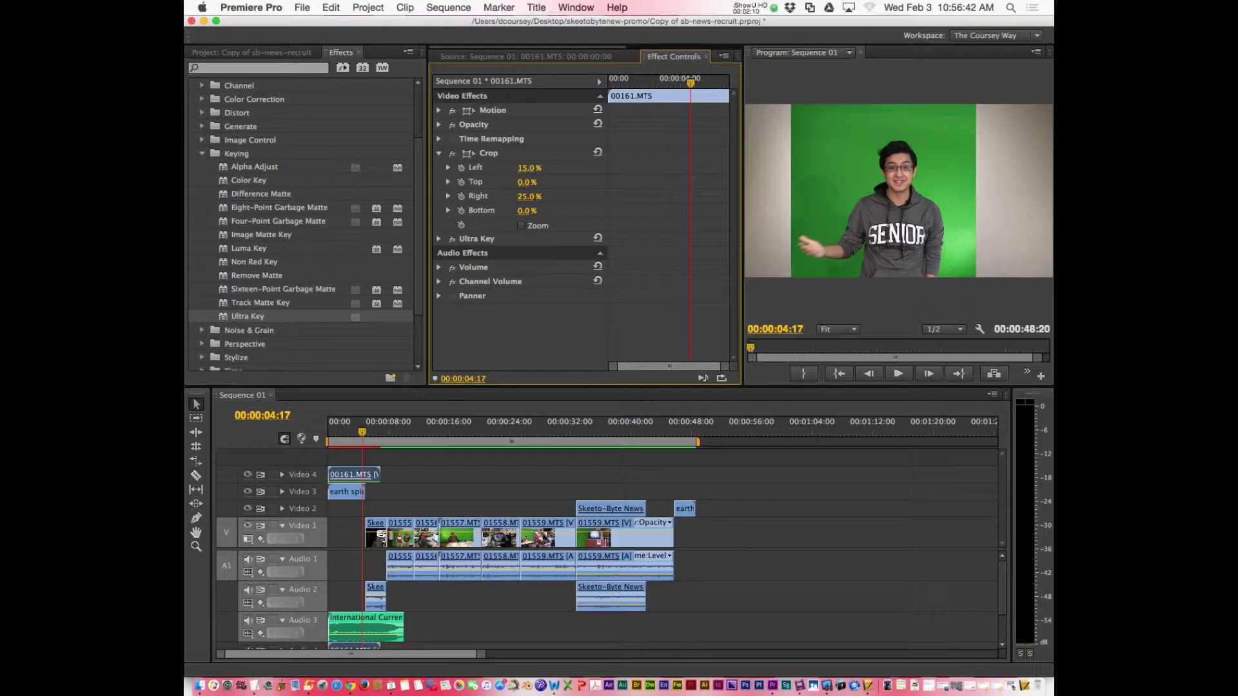
left_click_drag(362, 433, 364, 436)
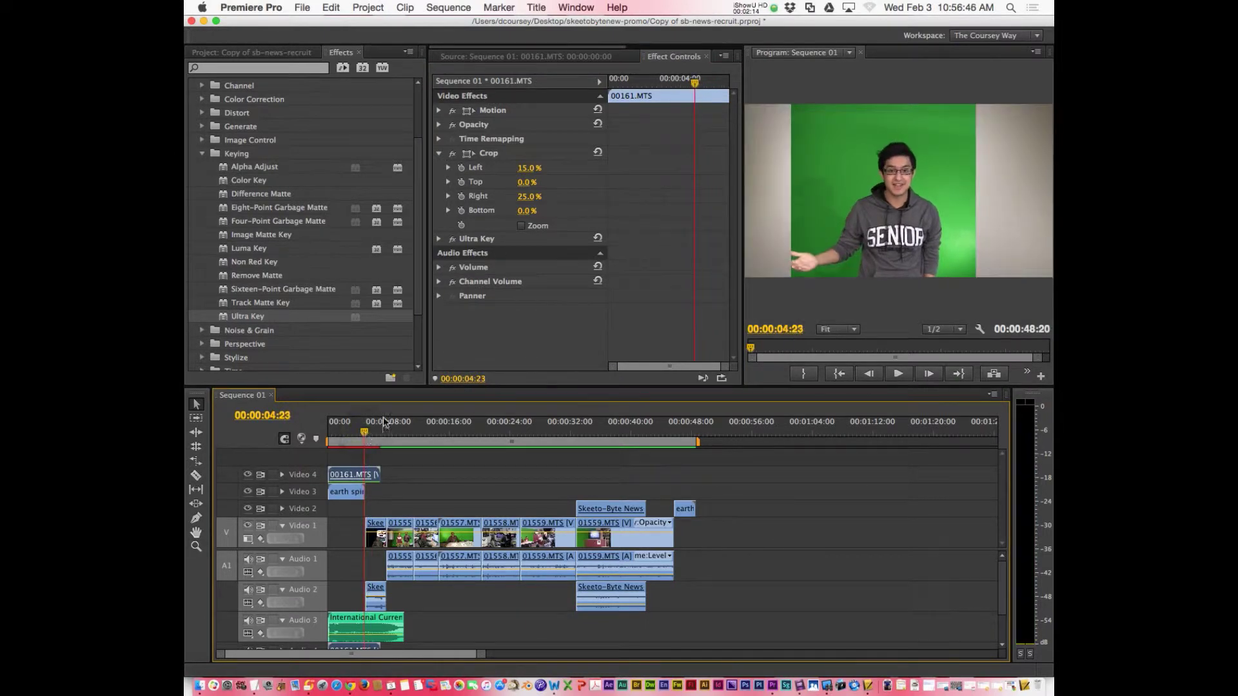
Step: Settle the crop at 12% left and 33% right, then return to the sequence start
left_click_drag(524, 169, 518, 169)
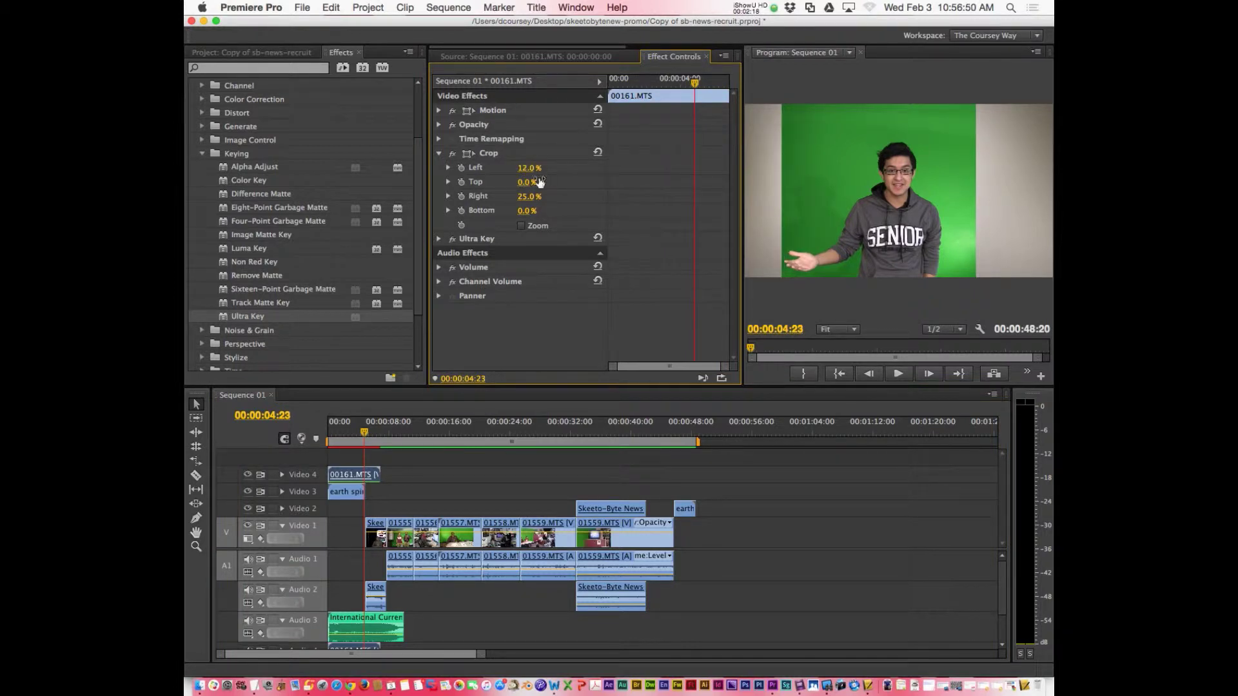
left_click_drag(365, 433, 360, 436)
left_click(526, 194)
left_click_drag(526, 193, 578, 193)
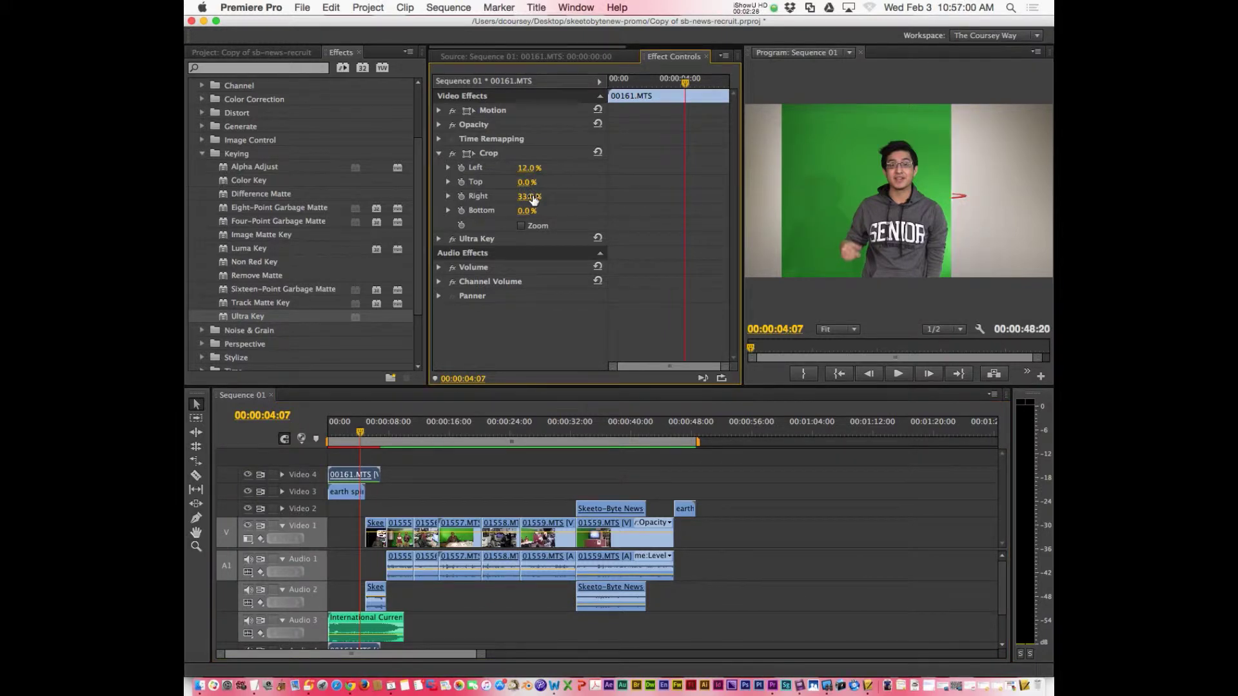
mouse_move(359, 436)
left_mouse_down()
mouse_move(326, 442)
mouse_move(378, 445)
mouse_move(360, 445)
left_mouse_up()
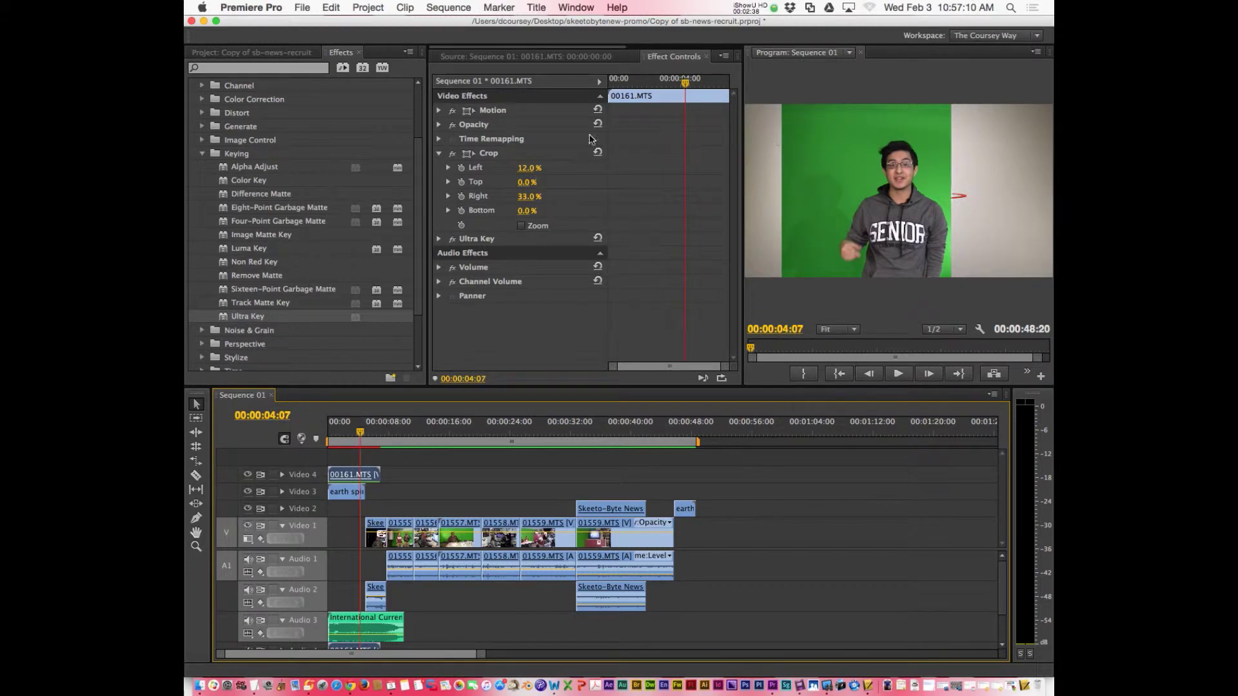
left_click(439, 154)
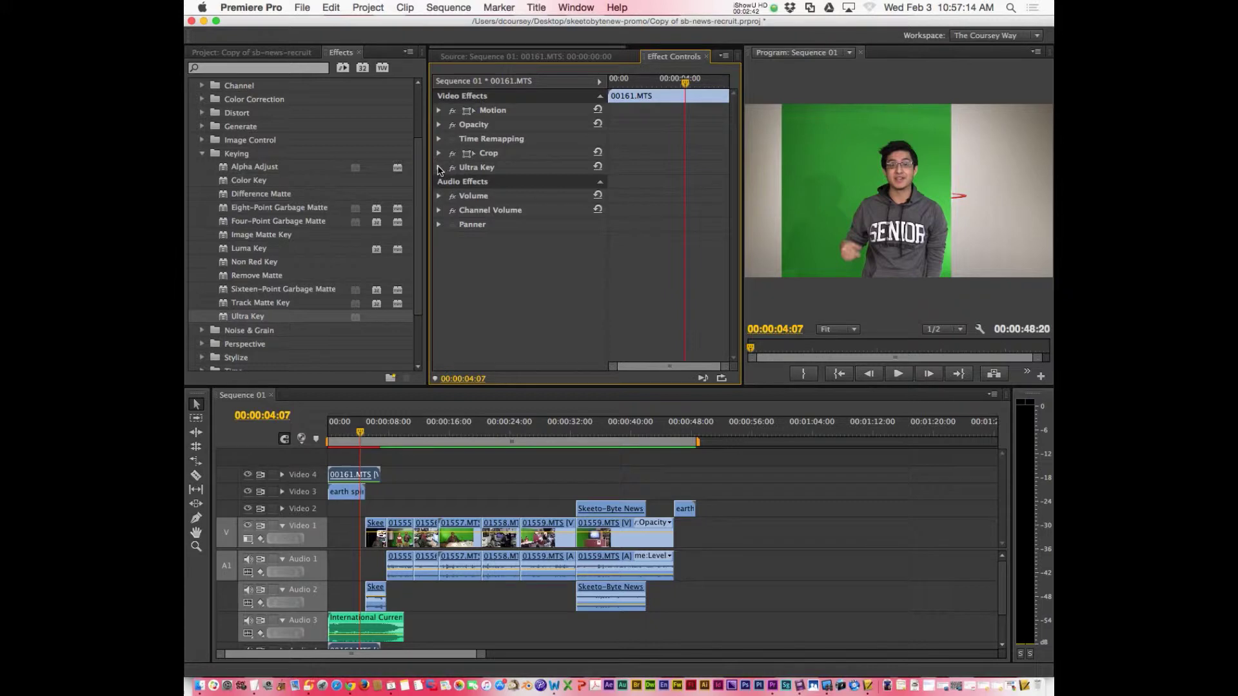
Step: Sample the green backdrop in the Program monitor as Ultra Key's Key Color
left_click(439, 168)
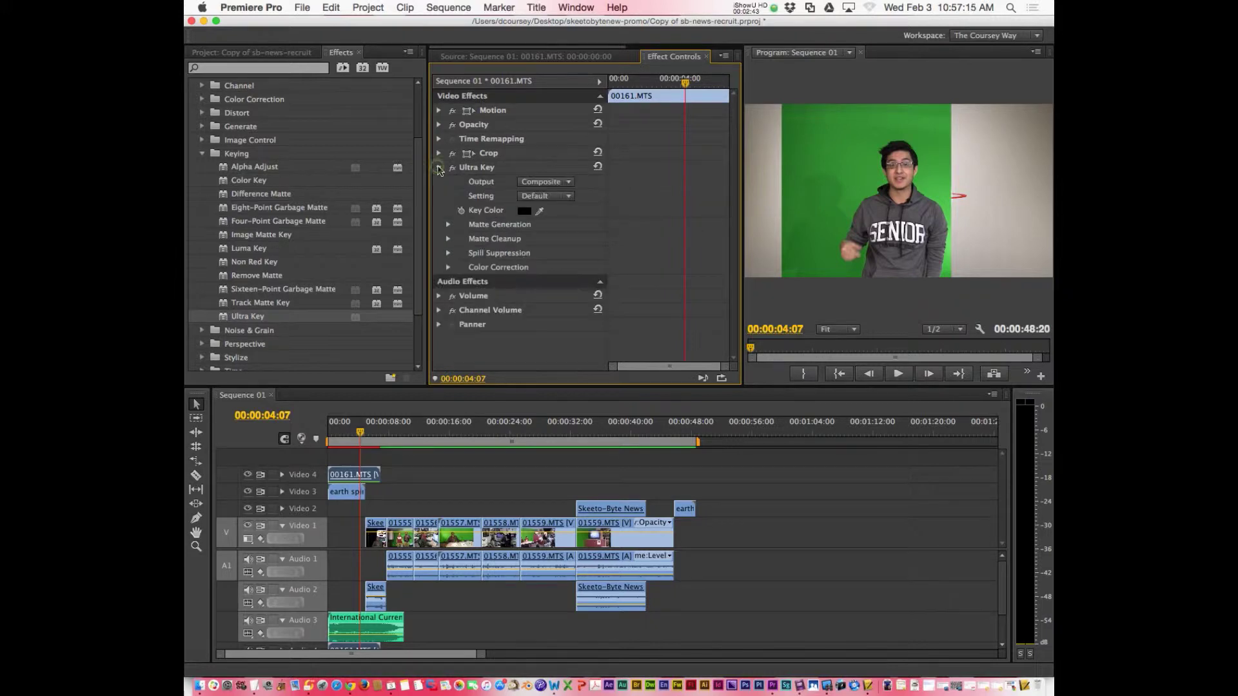
left_click(540, 211)
left_click(815, 167)
left_click(993, 171)
left_click(858, 197)
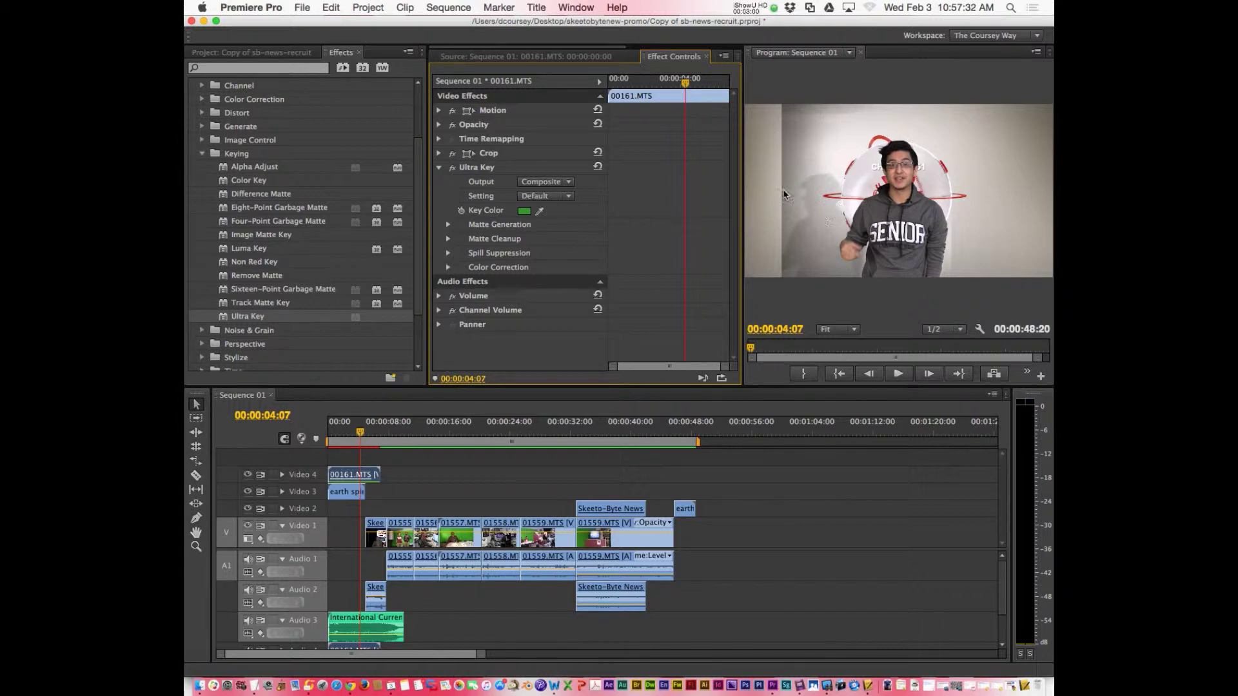
left_click(542, 211)
left_click_drag(548, 209, 841, 222)
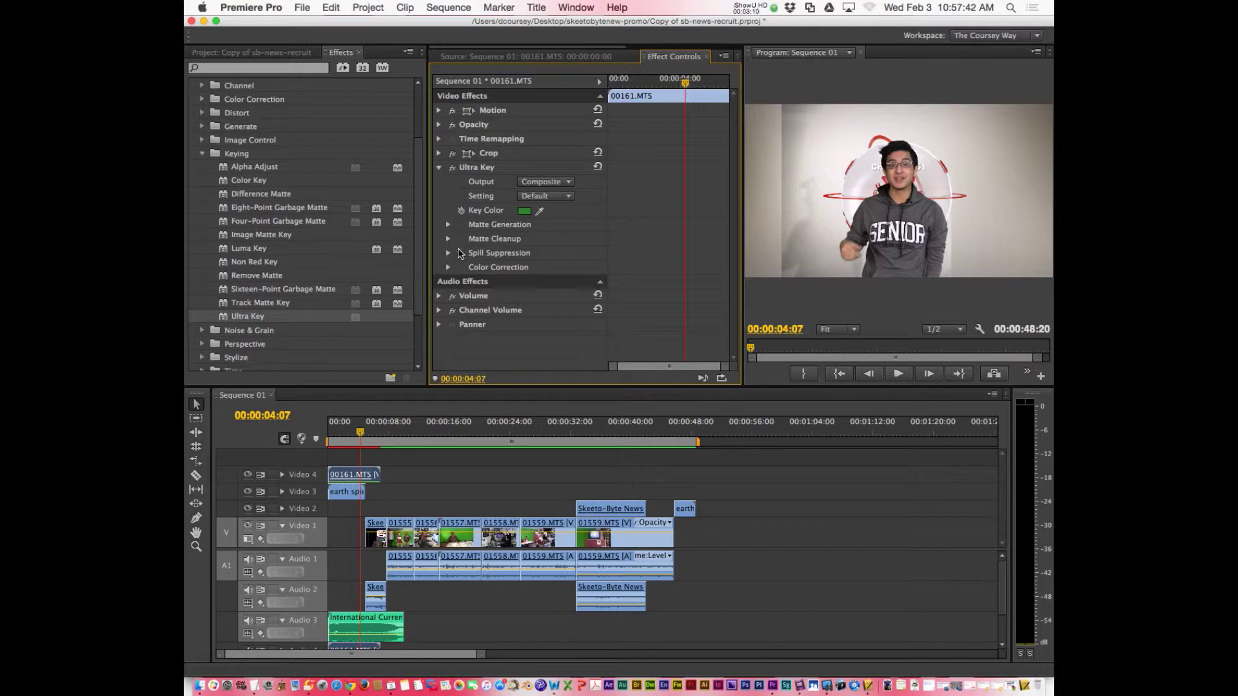
Step: Set Ultra Key Matte Cleanup to Soften 17, Contrast 100 and Mid Point 95
left_click(448, 239)
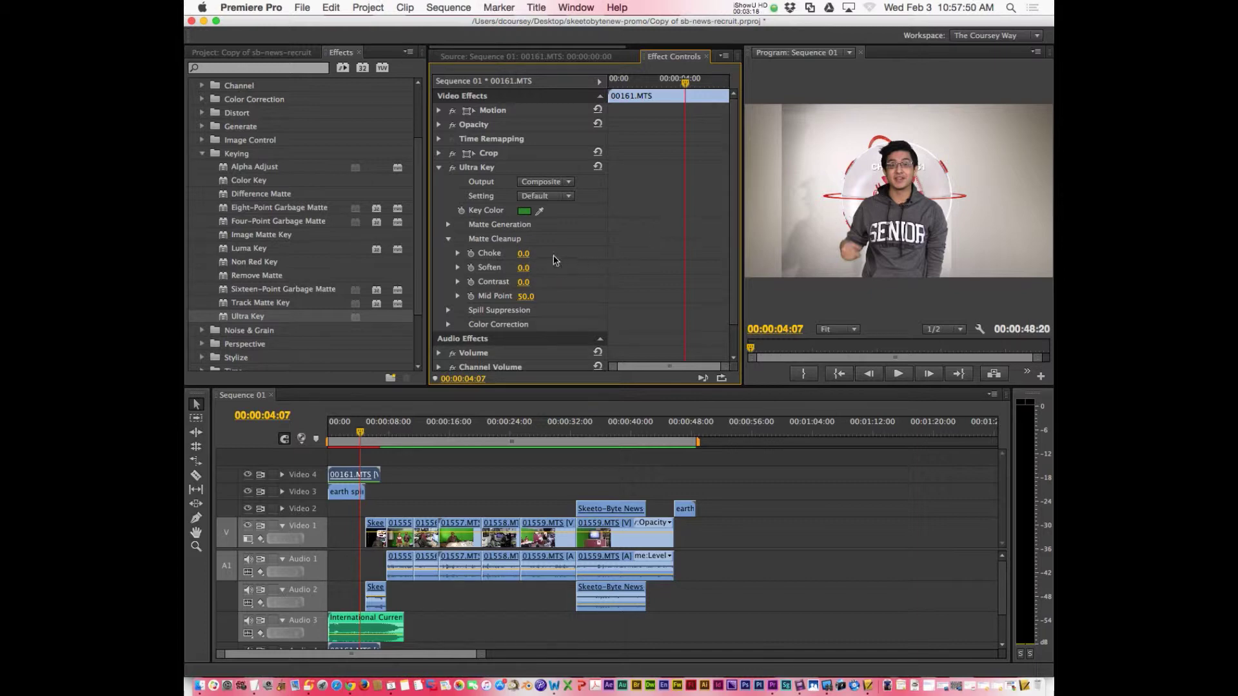
mouse_move(523, 268)
left_mouse_down()
mouse_move(538, 269)
mouse_move(513, 269)
left_mouse_up()
left_click_drag(526, 268, 534, 270)
left_click(457, 284)
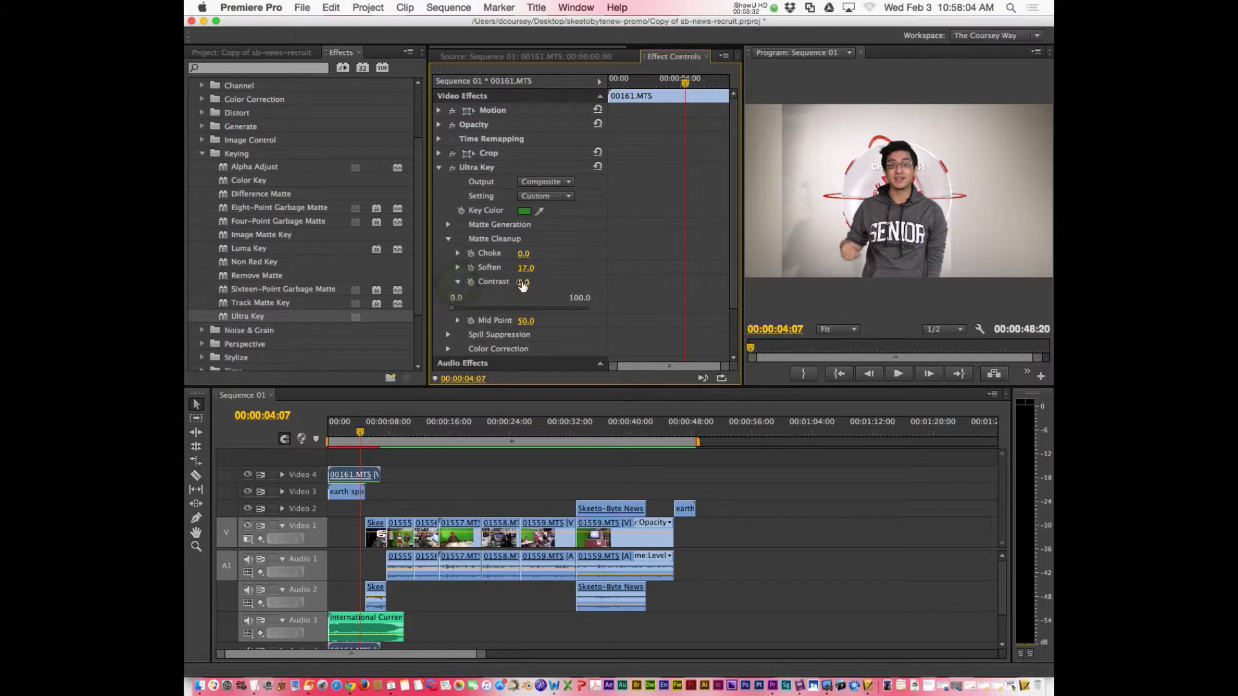
left_click_drag(523, 287, 554, 282)
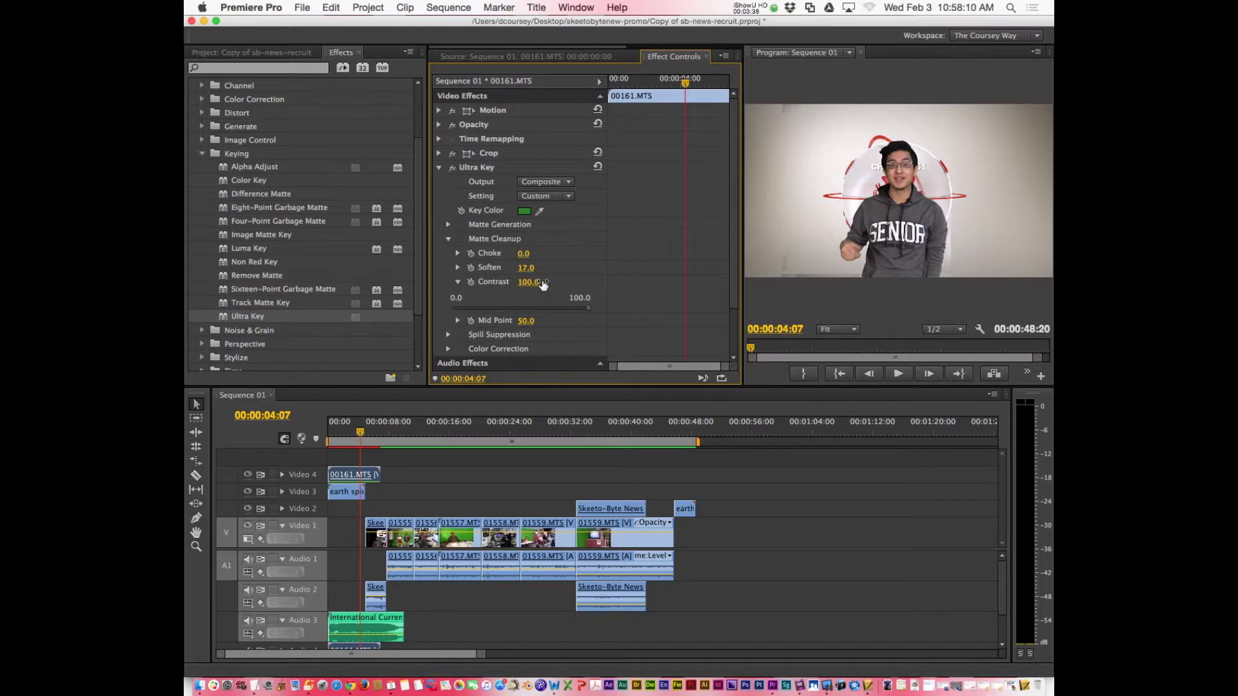
left_click_drag(524, 320, 549, 320)
left_click(438, 110)
Step: Set Motion Position Y to 564 and return the playhead to the sequence start
left_click_drag(560, 125, 584, 125)
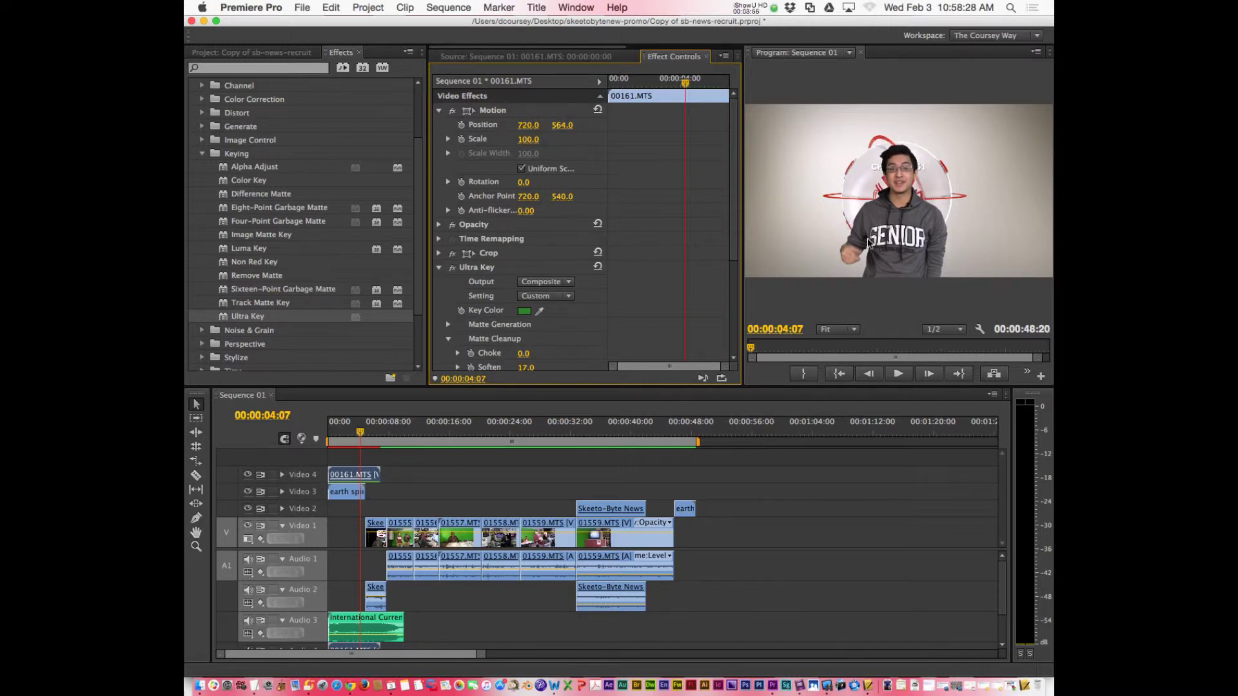
left_click_drag(359, 434, 330, 443)
Step: Play back the keyed composite, then collapse the Keying and Video Effects folders
key("space")
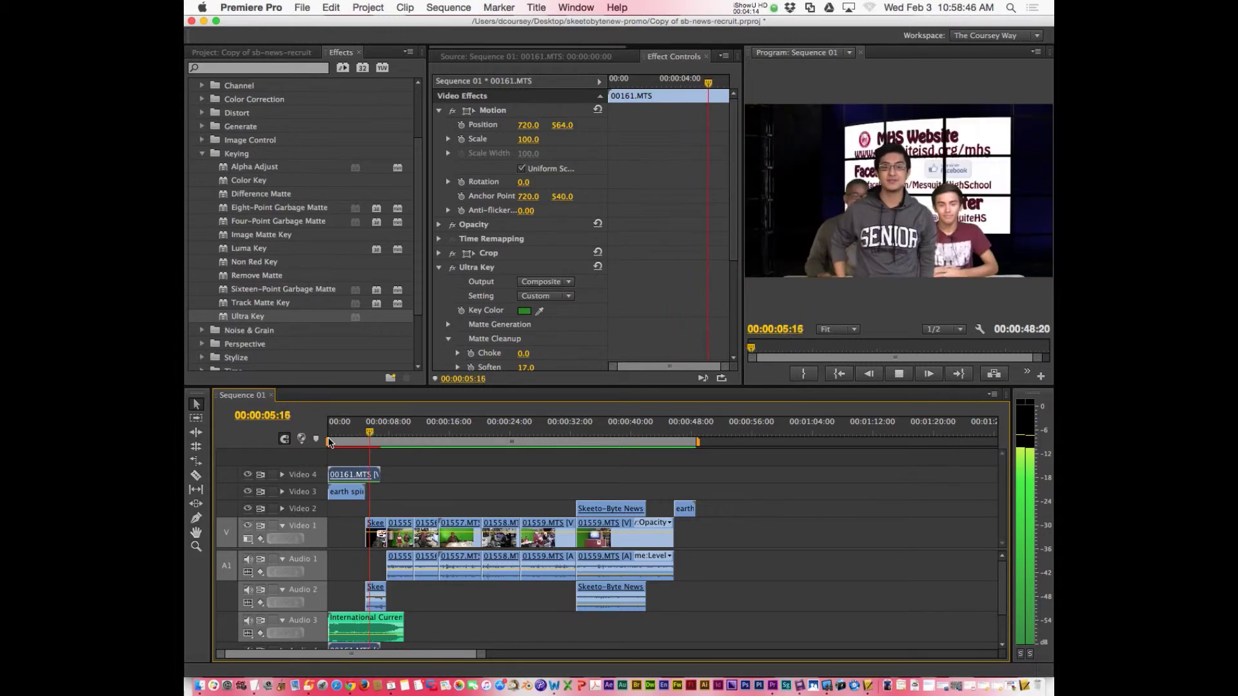
key("space")
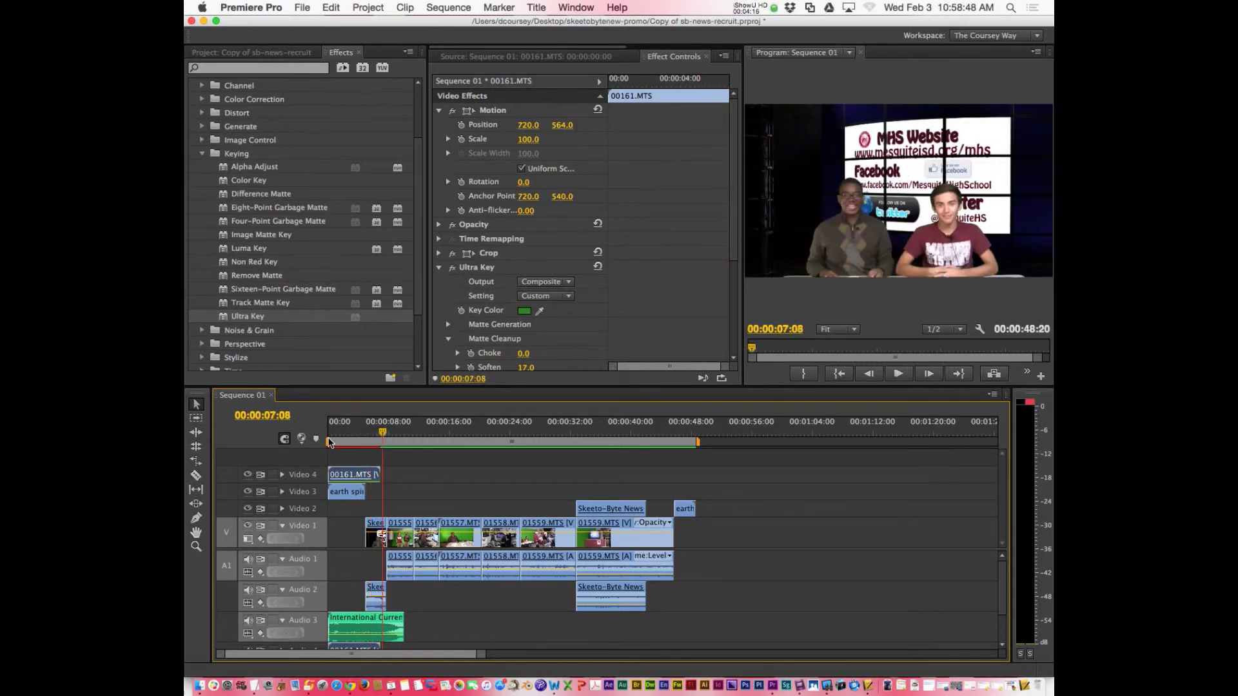
left_click(198, 152)
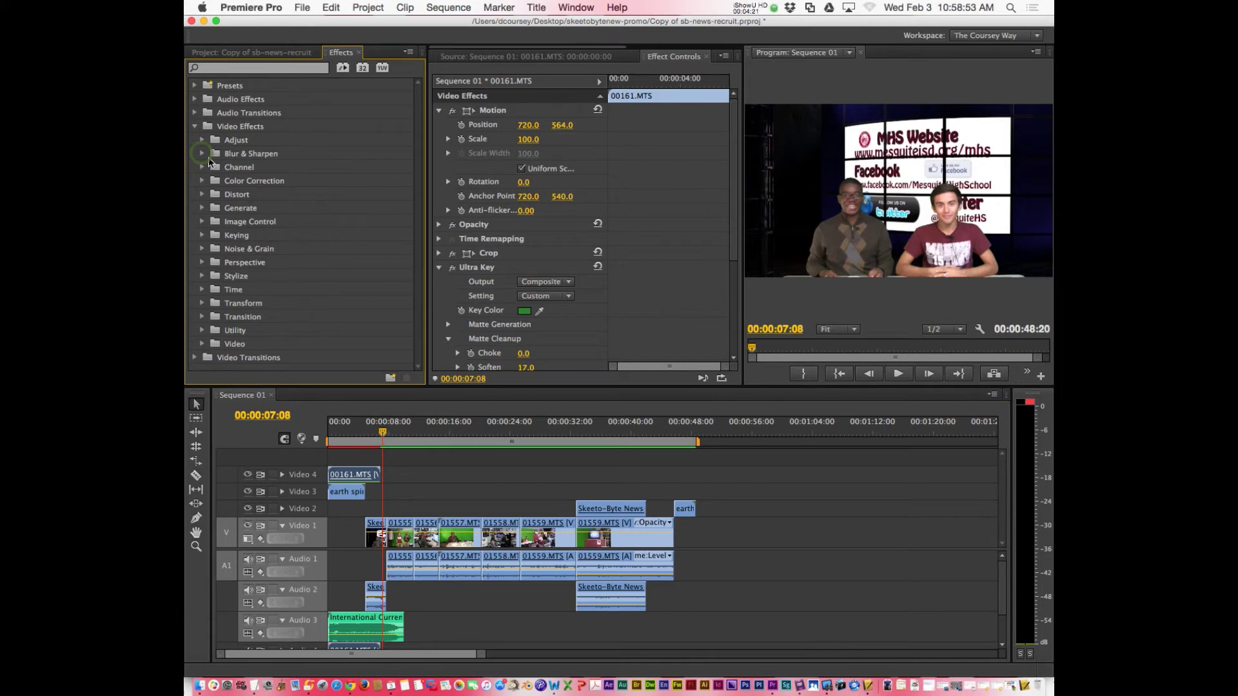
left_click(195, 129)
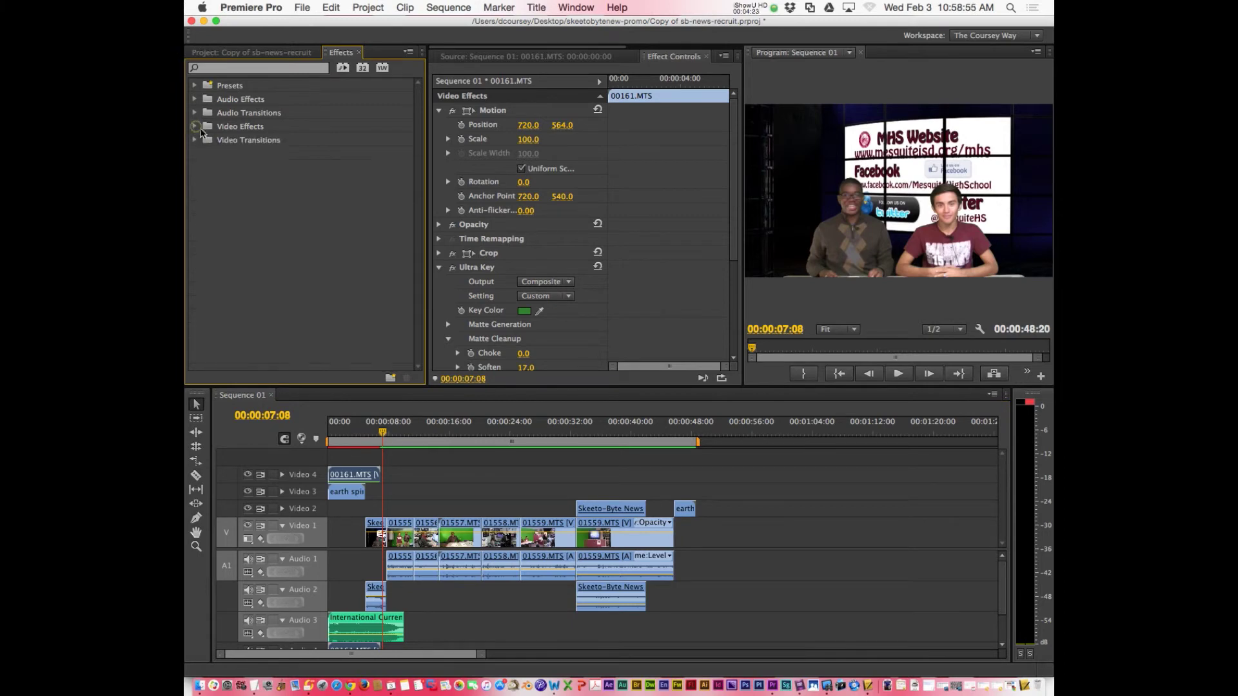